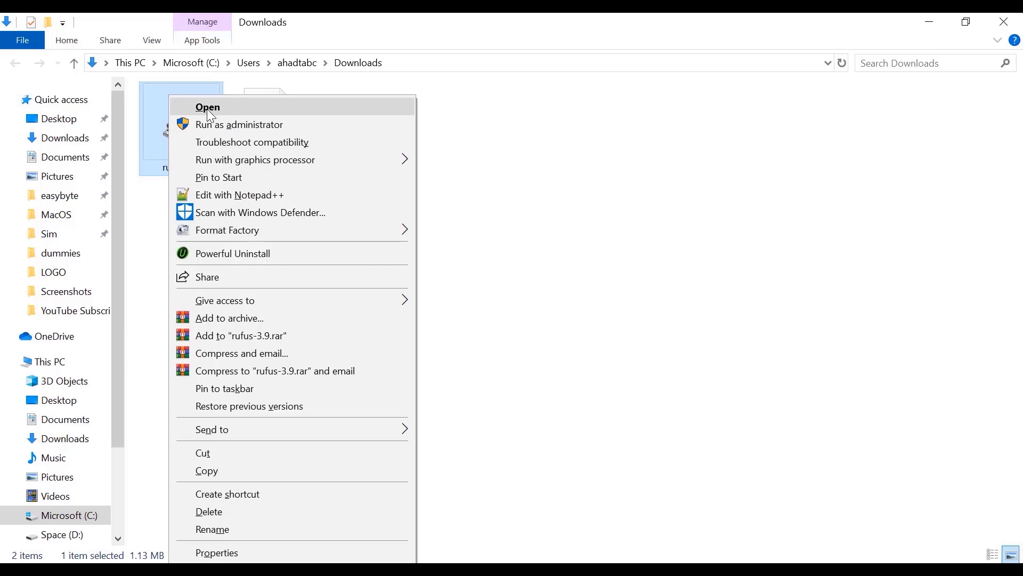
- Start Rufus with the 32 GB drive (E:) as target and load ubuntu-19.10-desktop-amd64.iso from Downloads
{"action": "left_click", "coordinate": [209, 109]}
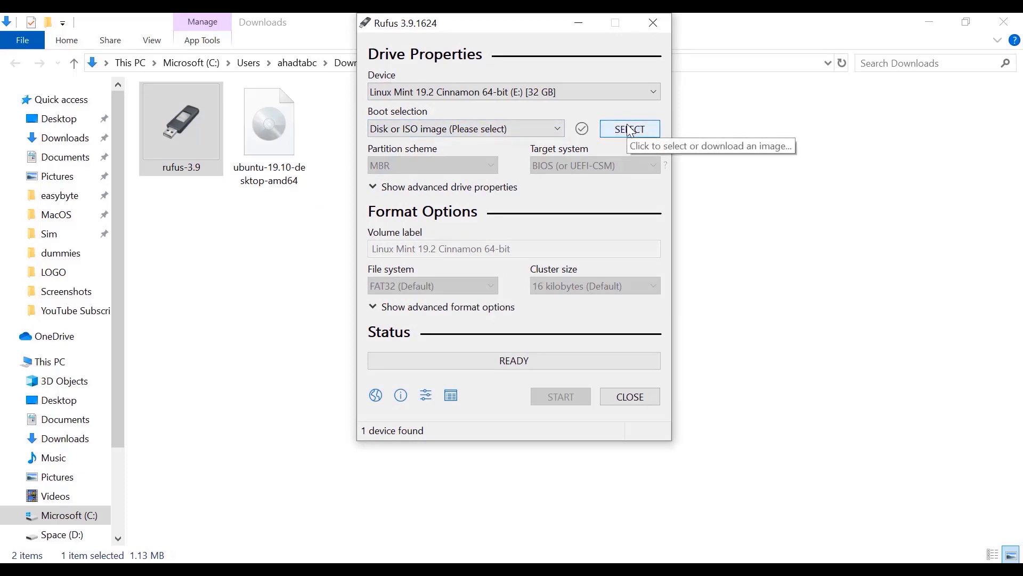
{"action": "left_click", "coordinate": [590, 92]}
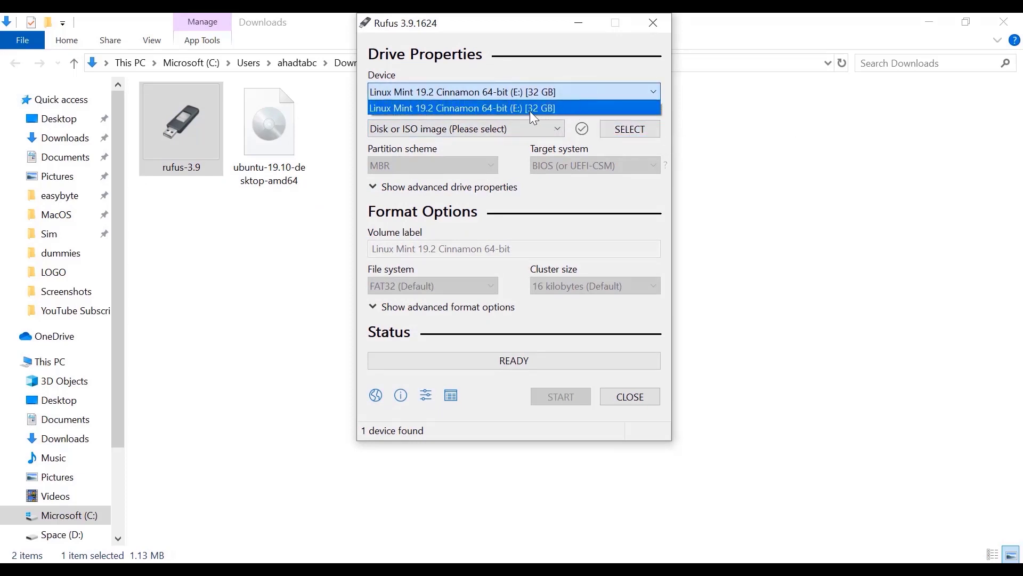
{"action": "left_click", "coordinate": [623, 136]}
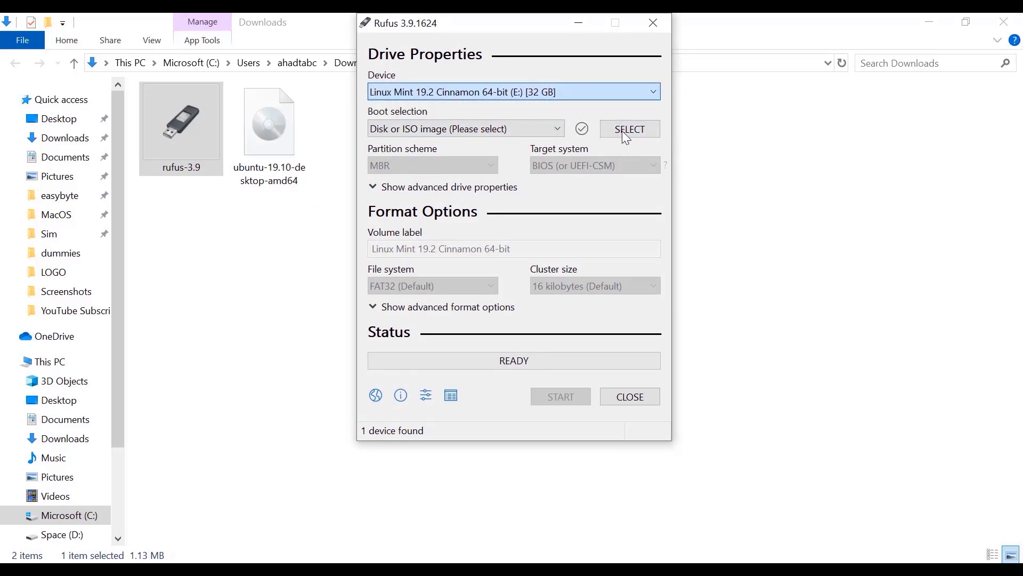
{"action": "left_click", "coordinate": [622, 133]}
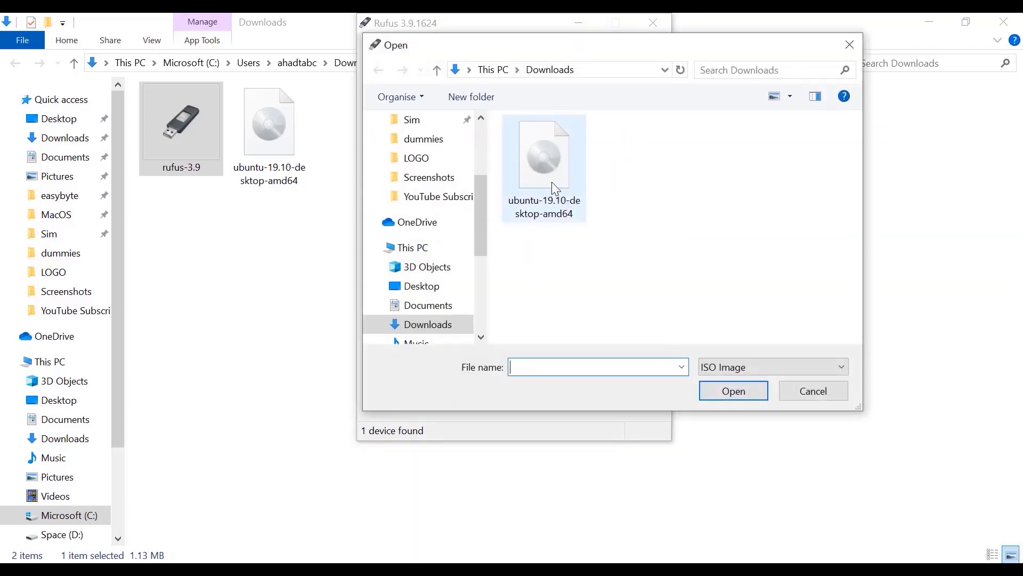
{"action": "left_click", "coordinate": [552, 181]}
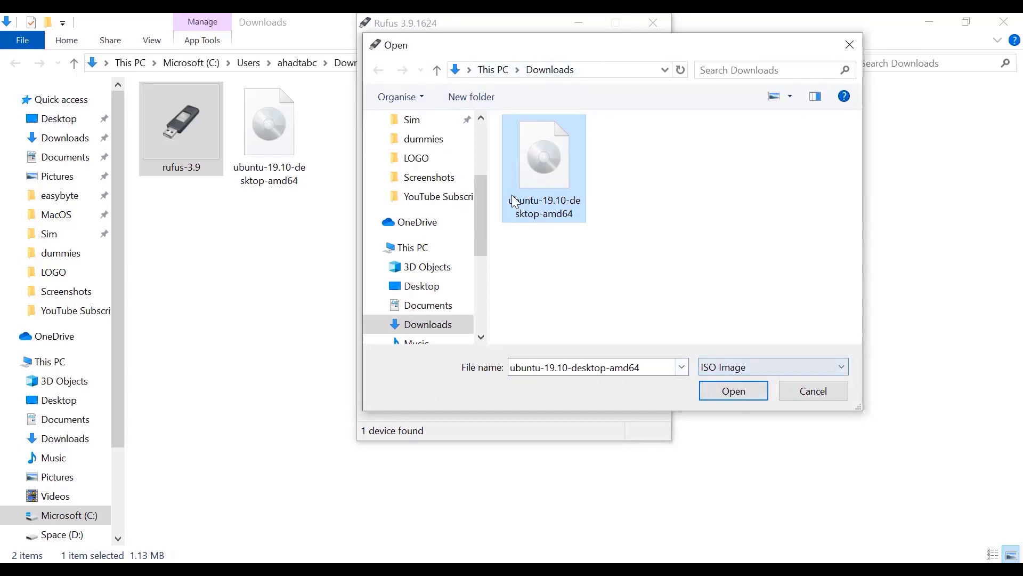
{"action": "left_click", "coordinate": [727, 392]}
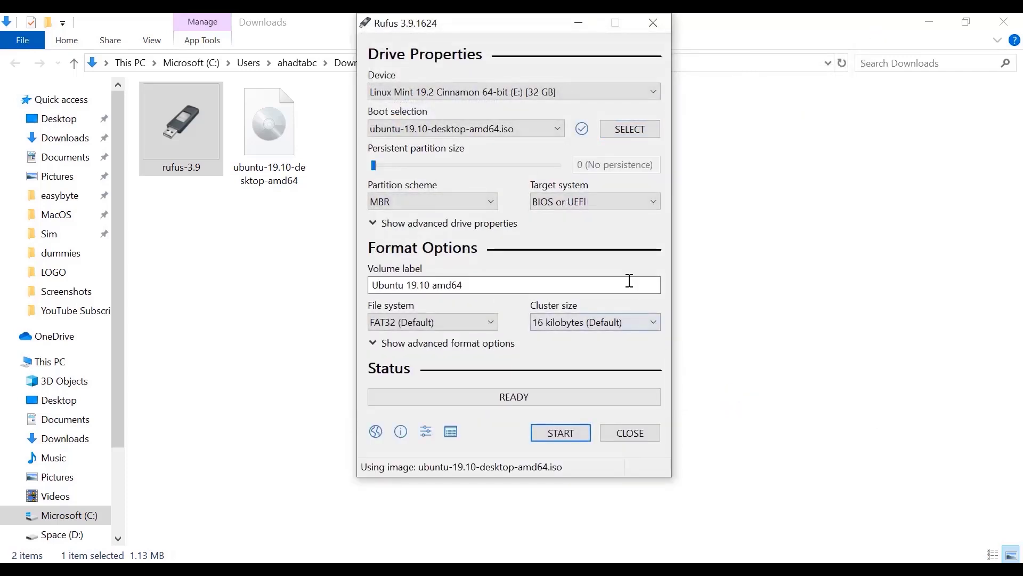
- Write the Ubuntu ISO to the USB in DD Image mode, accepting the Syslinux download and erase warning, then close Rufus
{"action": "left_click", "coordinate": [557, 427]}
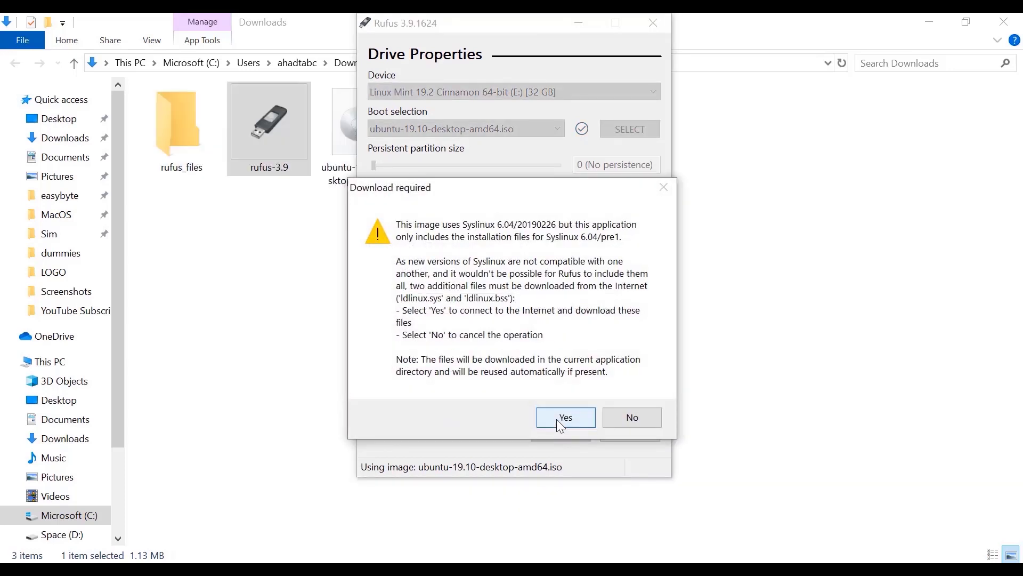
{"action": "left_click", "coordinate": [557, 419]}
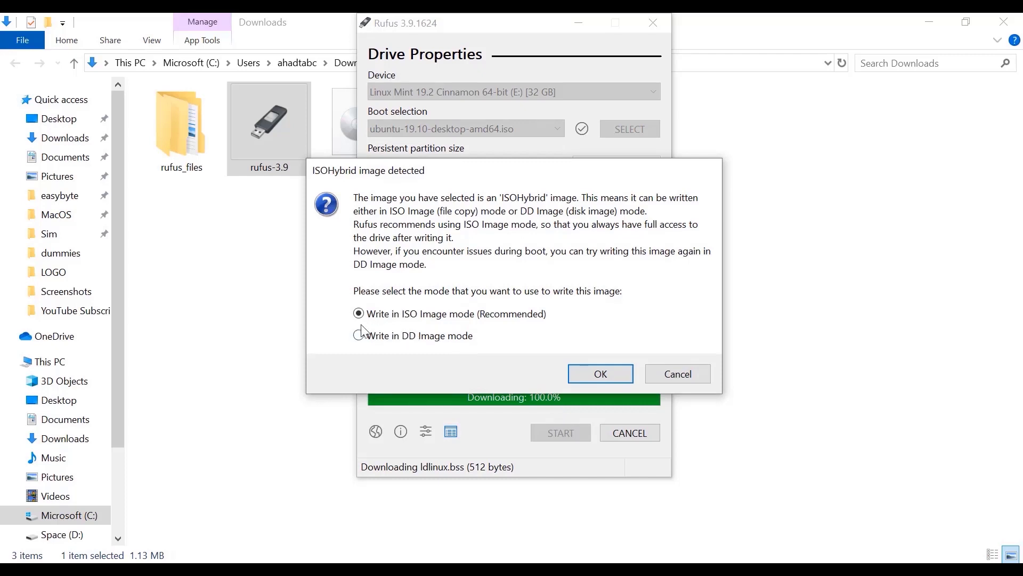
{"action": "left_click", "coordinate": [359, 335]}
{"action": "left_click", "coordinate": [601, 374]}
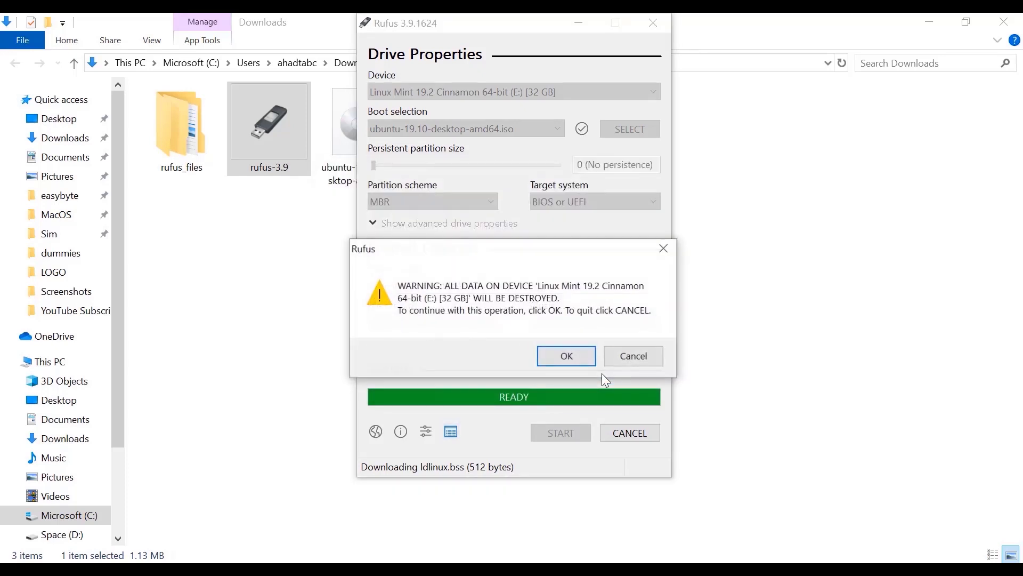
{"action": "left_click", "coordinate": [568, 363]}
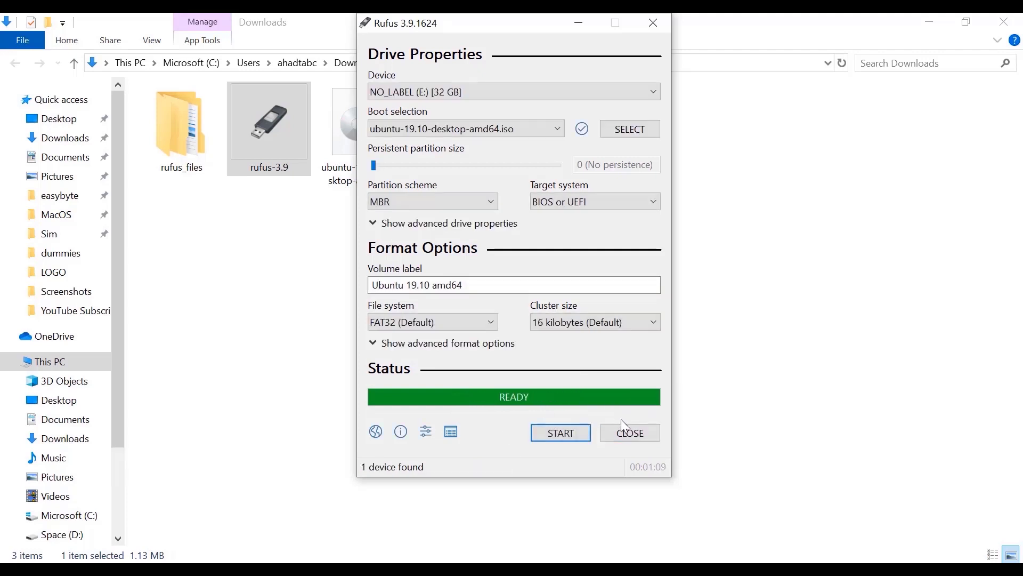
{"action": "left_click", "coordinate": [634, 433]}
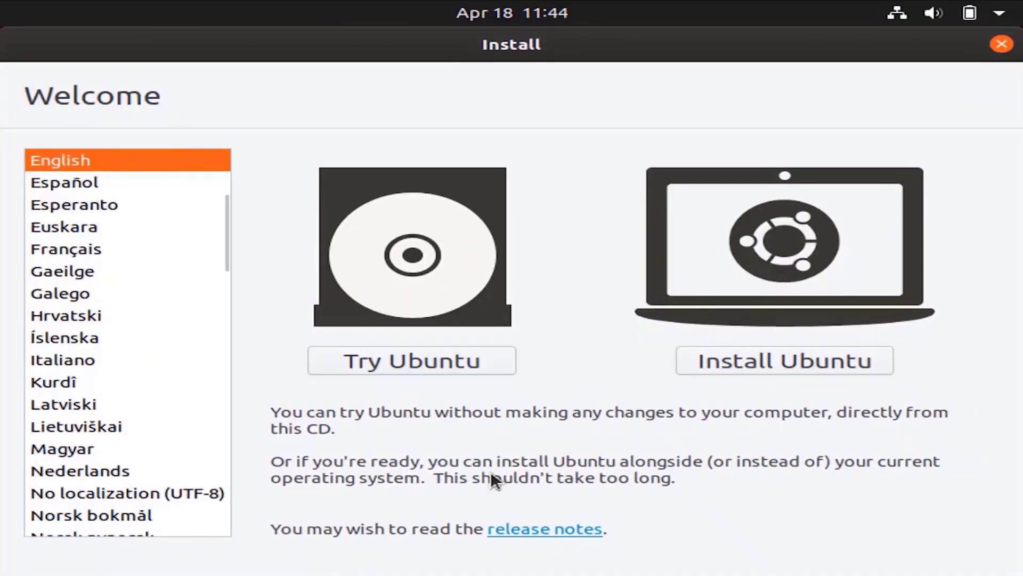
- Choose Install Ubuntu with English selected on the Welcome screen
{"action": "left_click", "coordinate": [763, 357]}
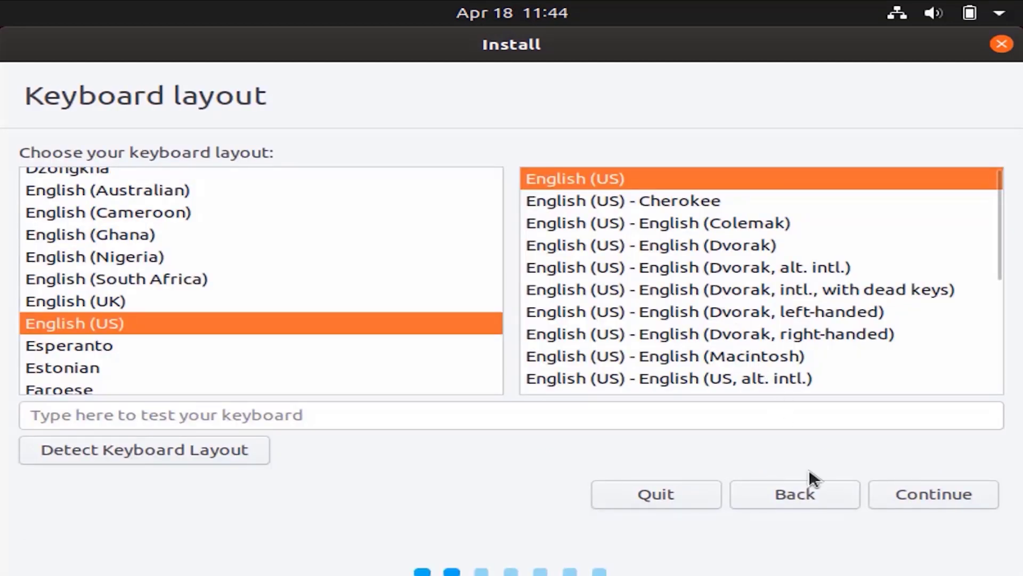
- Accept the English (US) keyboard layout and Normal installation with updates downloaded
{"action": "left_click", "coordinate": [938, 496]}
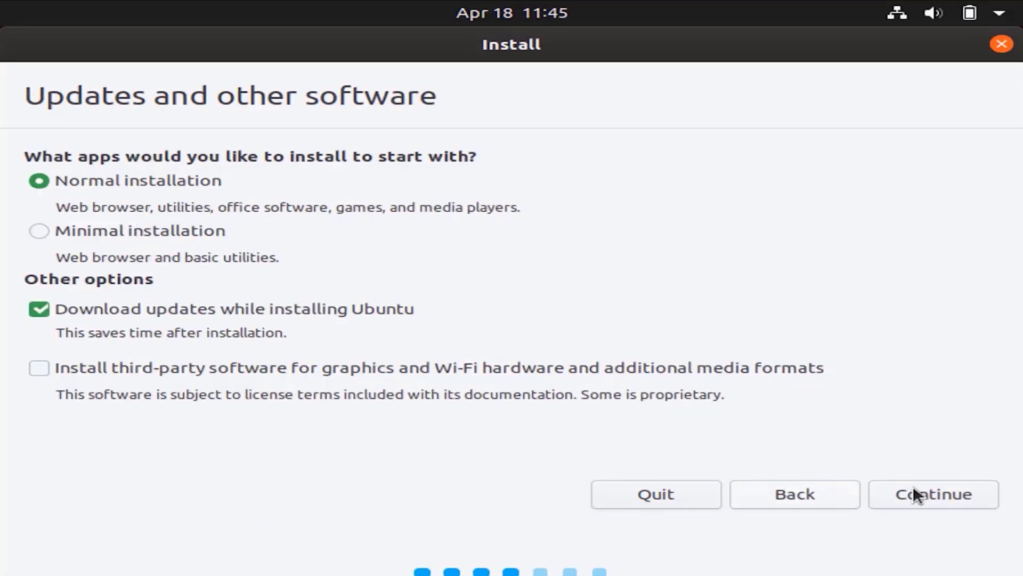
{"action": "left_click", "coordinate": [945, 491]}
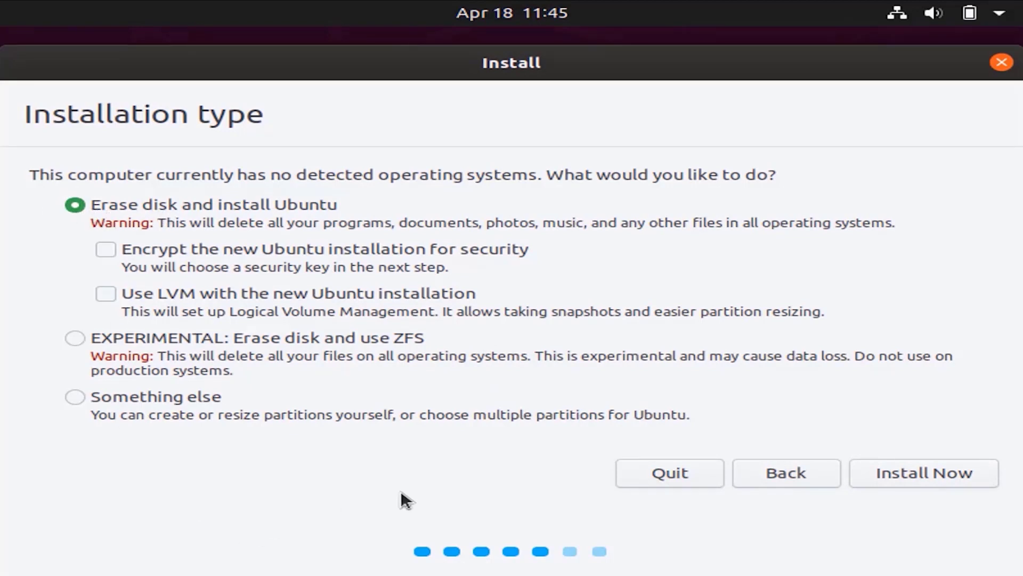
- Erase the disk and install, confirm writing partition changes, and accept New York as the location
{"action": "left_click", "coordinate": [941, 476]}
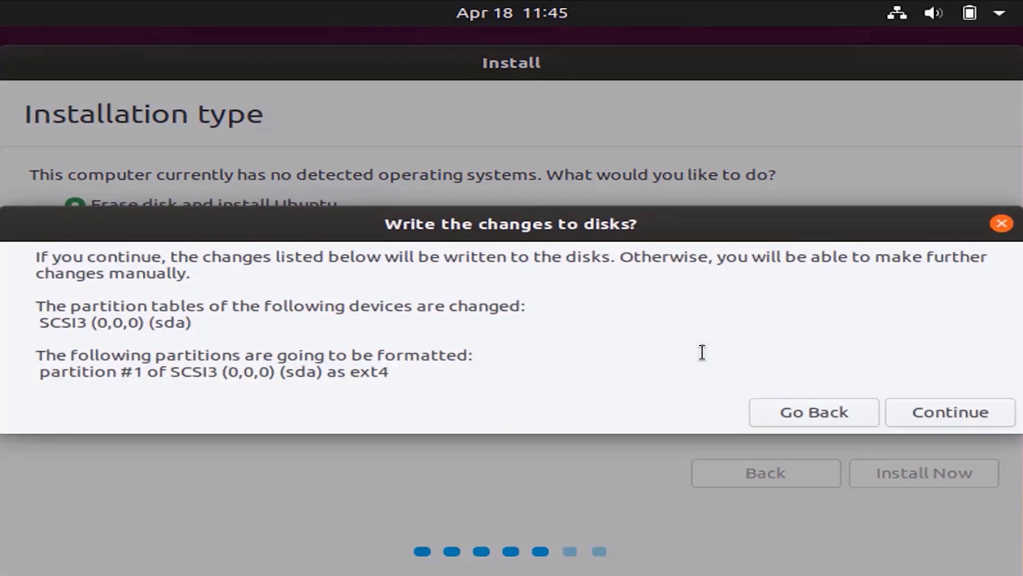
{"action": "left_click", "coordinate": [921, 413]}
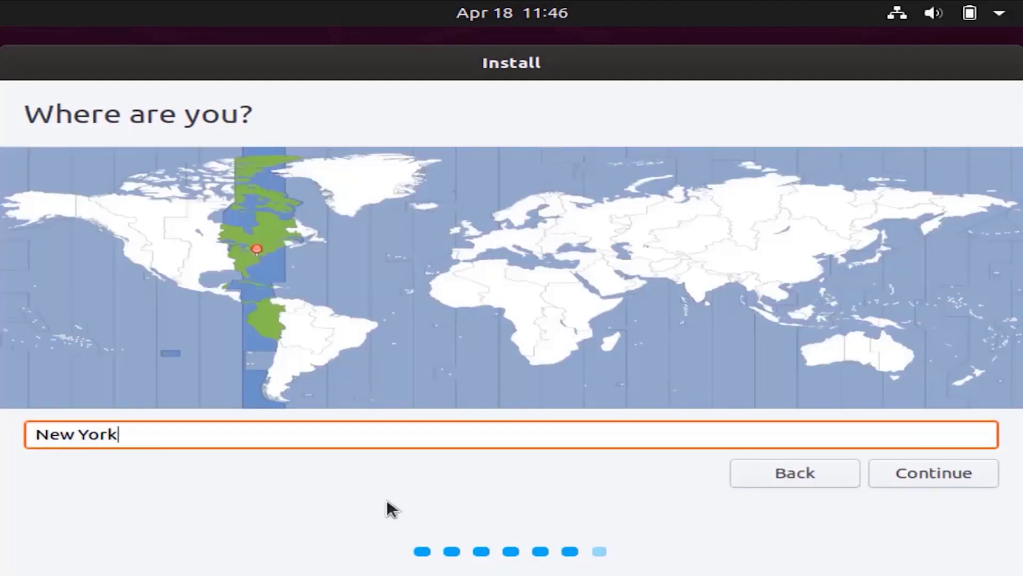
{"action": "left_click", "coordinate": [959, 473]}
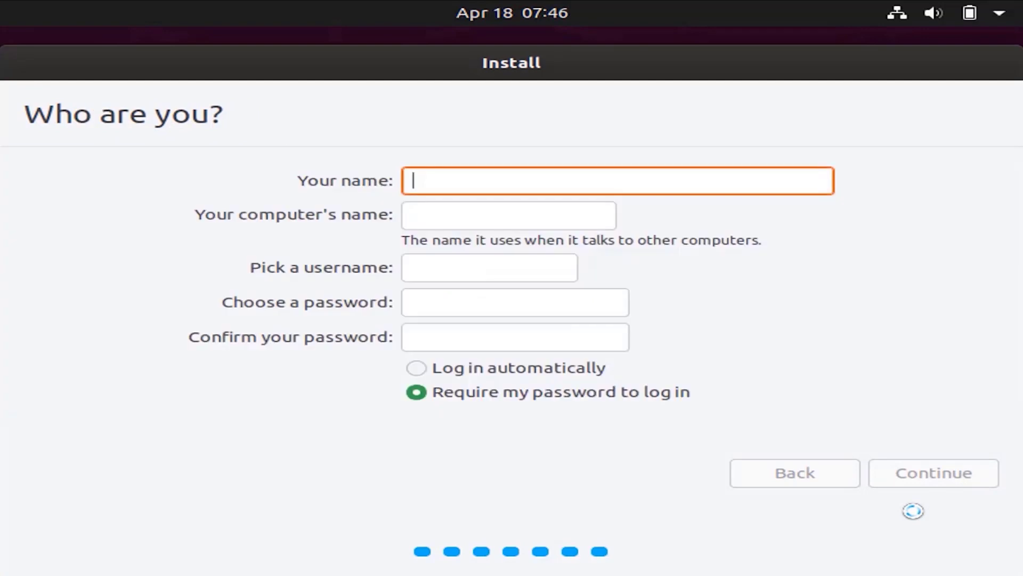
- Enter the username and account password with confirmation, then continue and wait for Installation Complete
{"action": "type", "text": "user"}
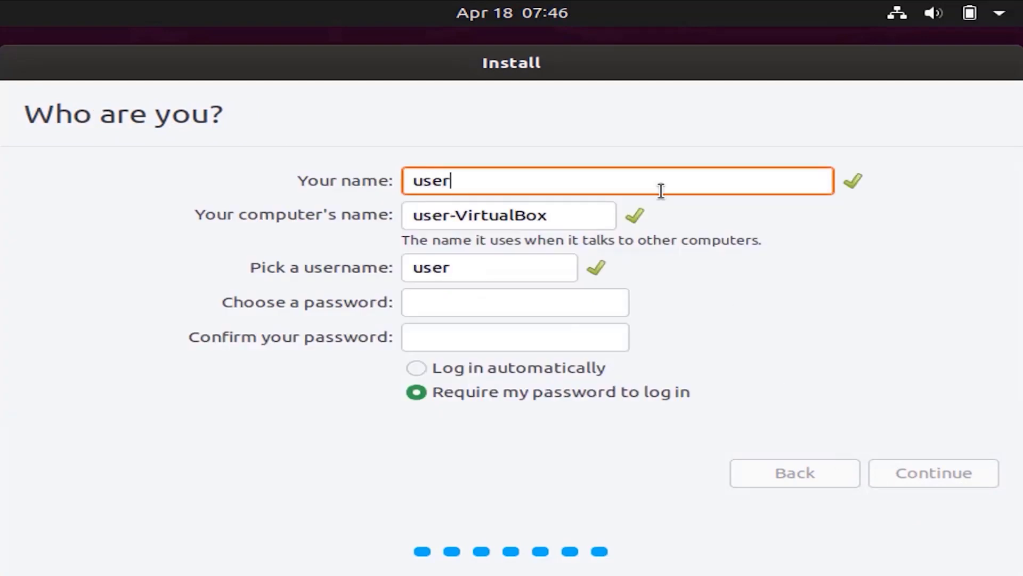
{"action": "left_click", "coordinate": [484, 302]}
{"action": "type", "text": "1234"}
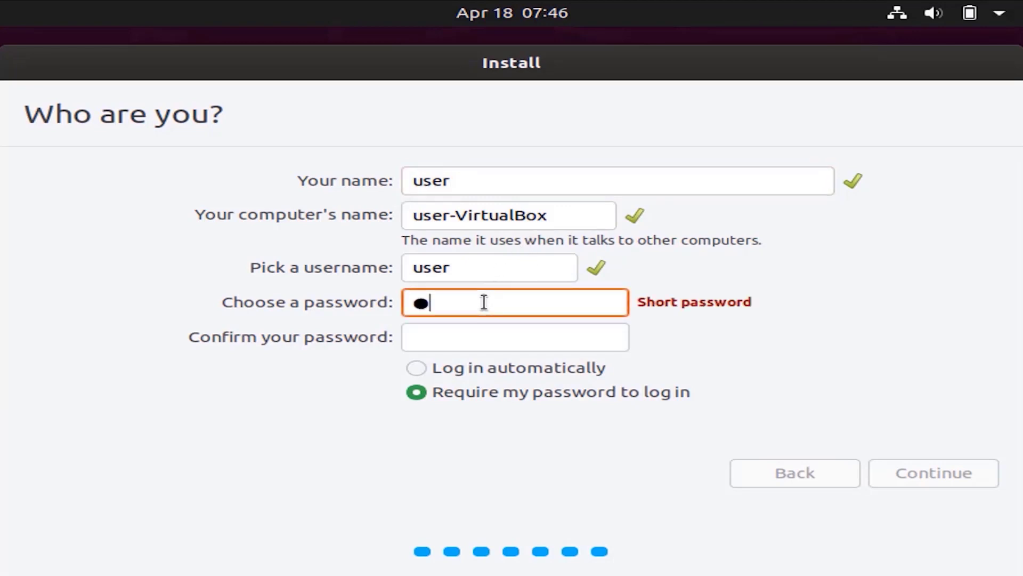
{"action": "type", "text": "5"}
{"action": "left_click", "coordinate": [478, 333]}
{"action": "type", "text": "12345"}
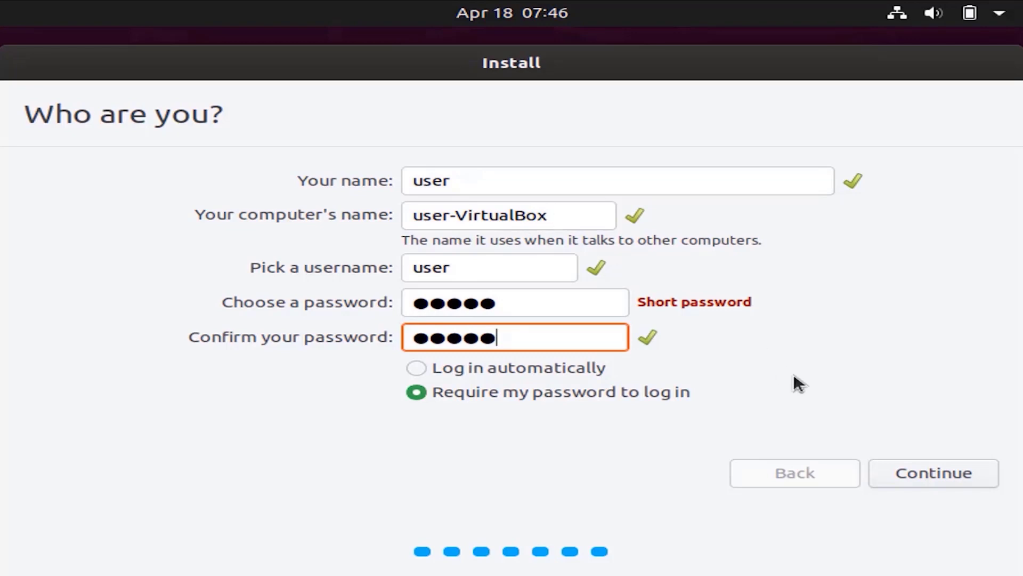
{"action": "left_click", "coordinate": [939, 471]}
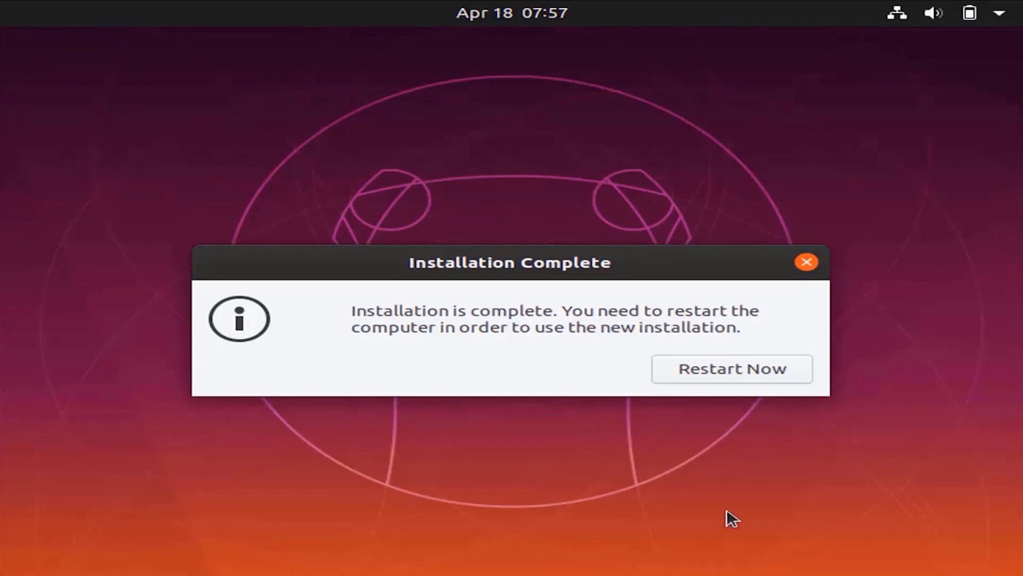
- Restart into the installed system and sign in to the new account with its password
{"action": "left_click", "coordinate": [756, 368]}
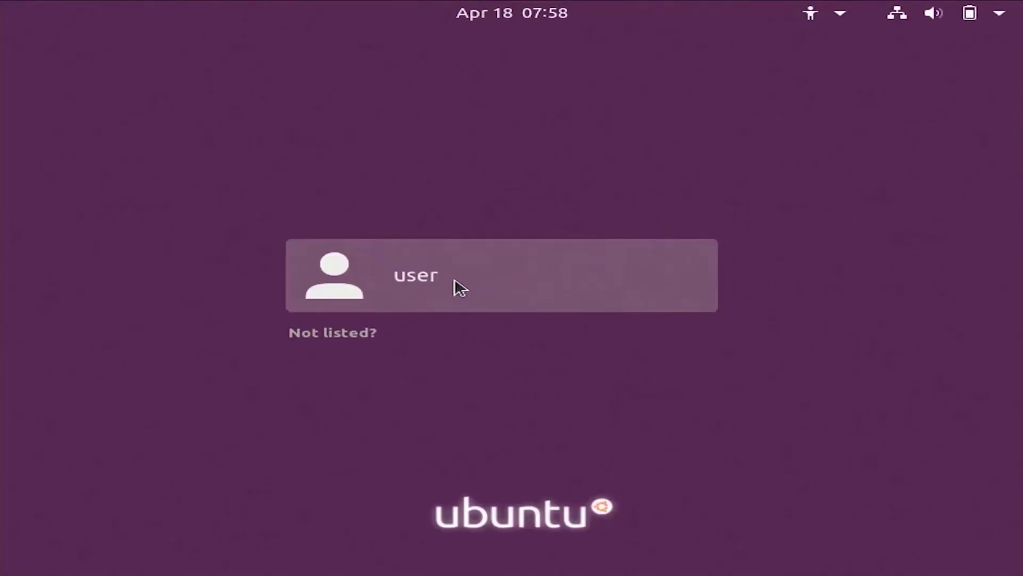
{"action": "left_click", "coordinate": [459, 287]}
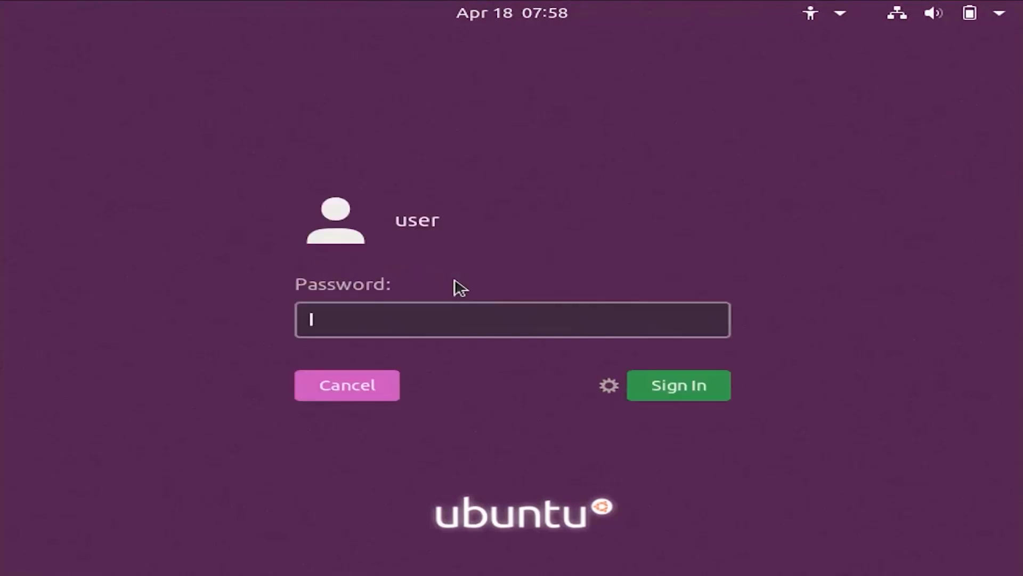
{"action": "type", "text": "•••••"}
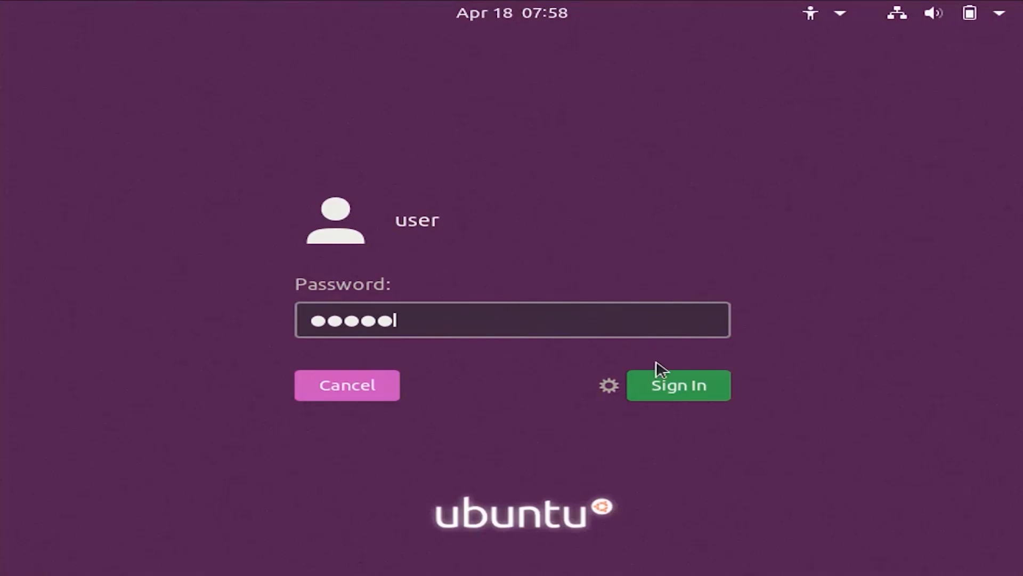
{"action": "left_click", "coordinate": [682, 389]}
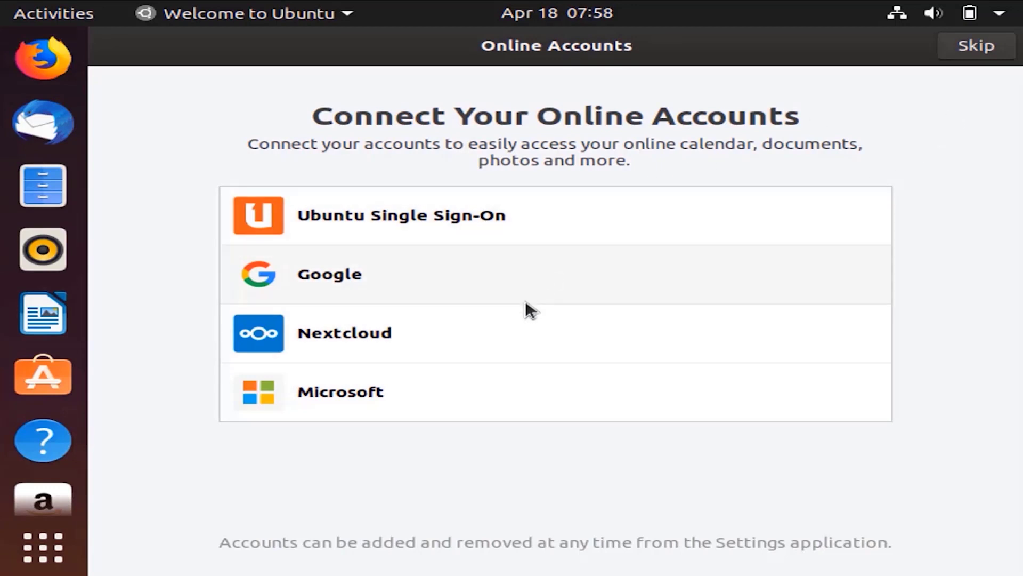
- Skip online accounts and finish the Welcome to Ubuntu setup
{"action": "left_click", "coordinate": [976, 46]}
{"action": "left_click", "coordinate": [994, 47]}
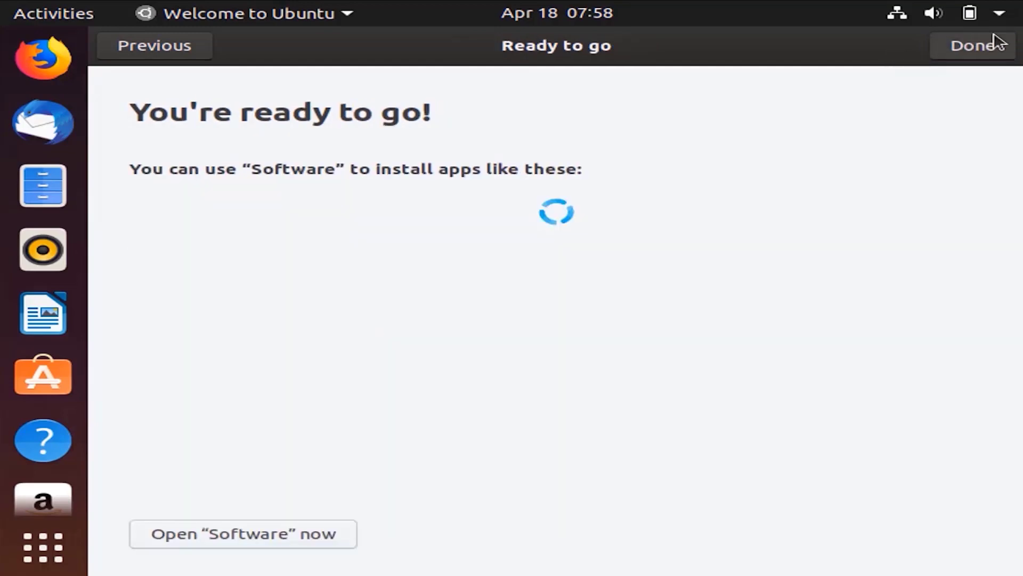
{"action": "left_click", "coordinate": [995, 45]}
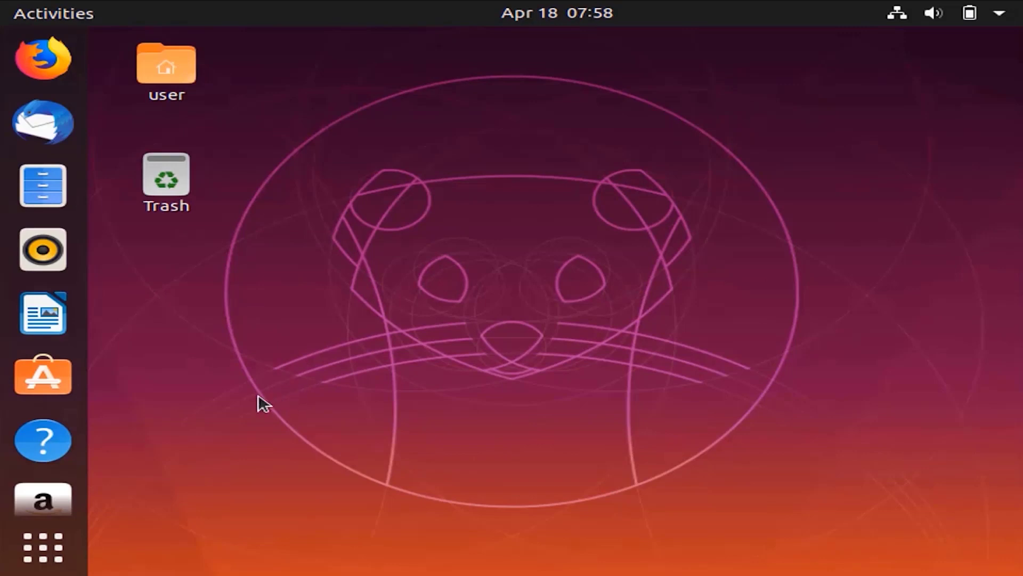
- Launch Settings from page 2 of the applications grid
{"action": "left_click", "coordinate": [37, 563]}
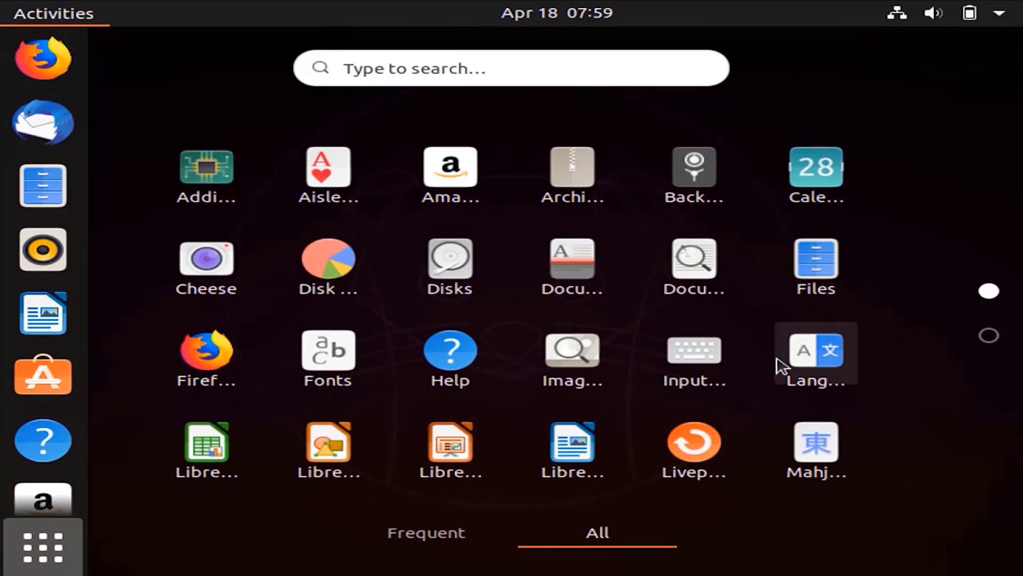
{"action": "scroll", "coordinate": [777, 290], "scroll_direction": "down", "scroll_amount": 1}
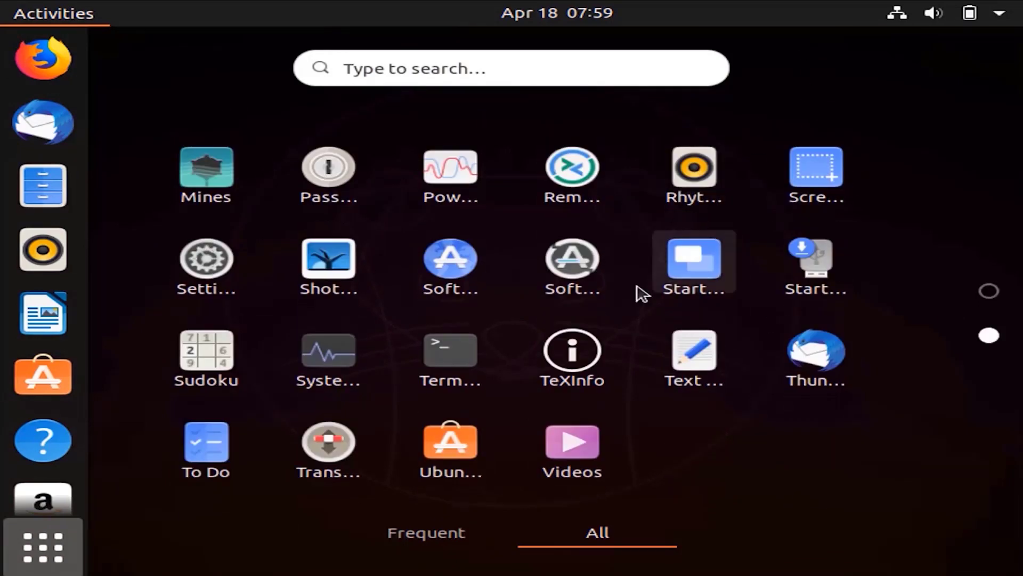
{"action": "left_click", "coordinate": [171, 283]}
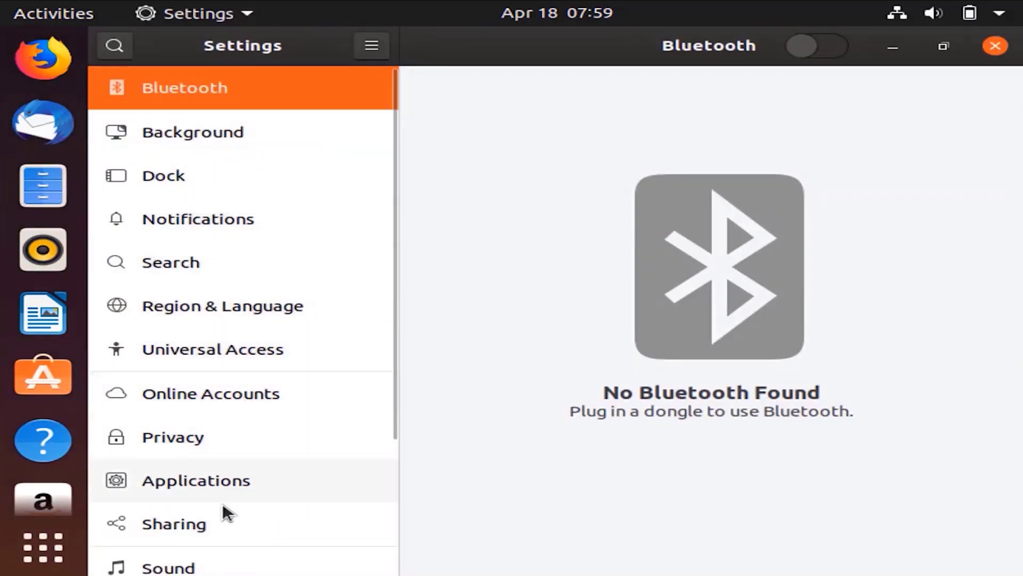
- View the Details/About page confirming Ubuntu 19.10, then close the Settings window
{"action": "left_click", "coordinate": [217, 562]}
{"action": "scroll", "coordinate": [241, 431], "scroll_direction": "down", "scroll_amount": 3}
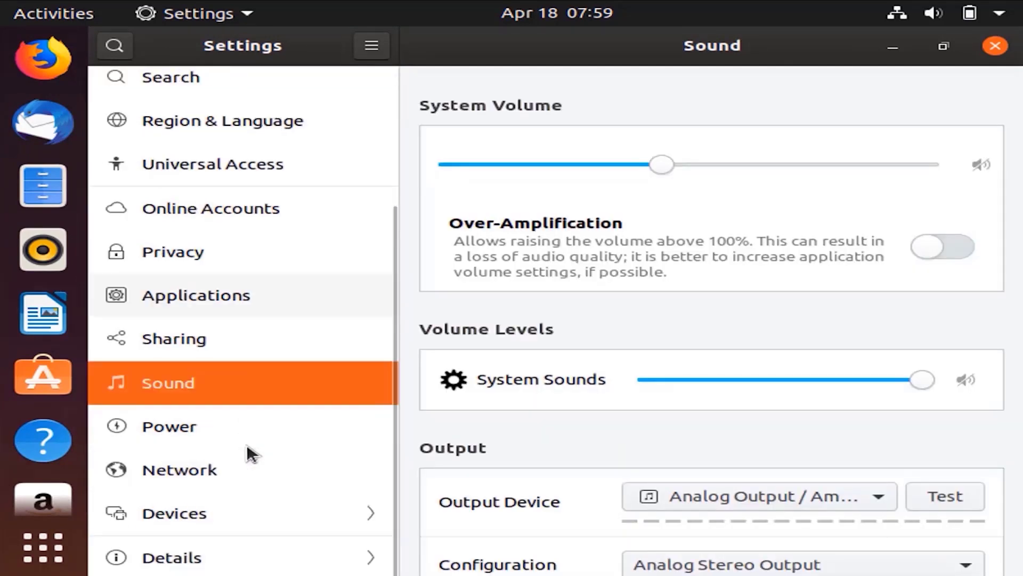
{"action": "left_click", "coordinate": [254, 561]}
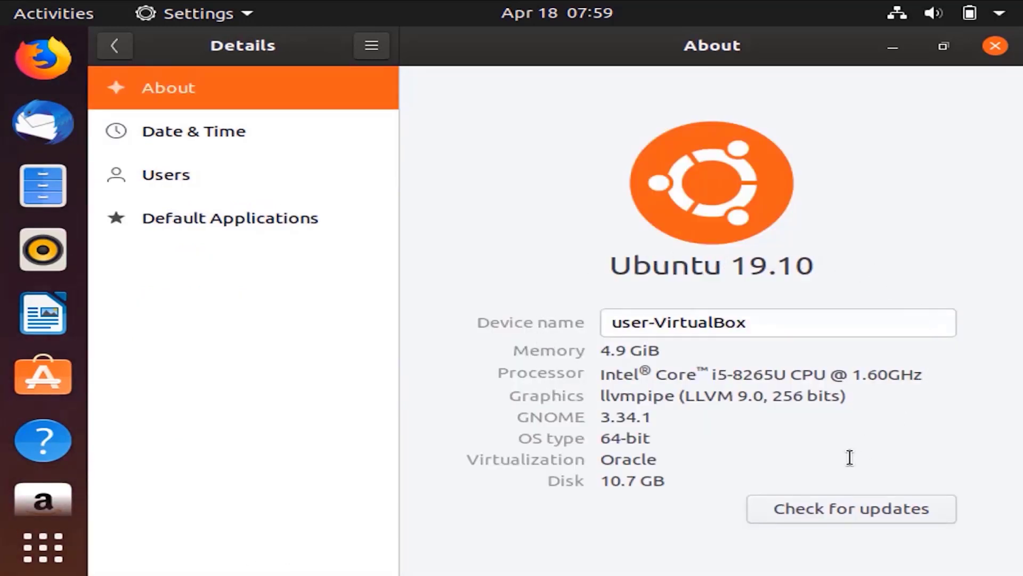
{"action": "left_click", "coordinate": [995, 46]}
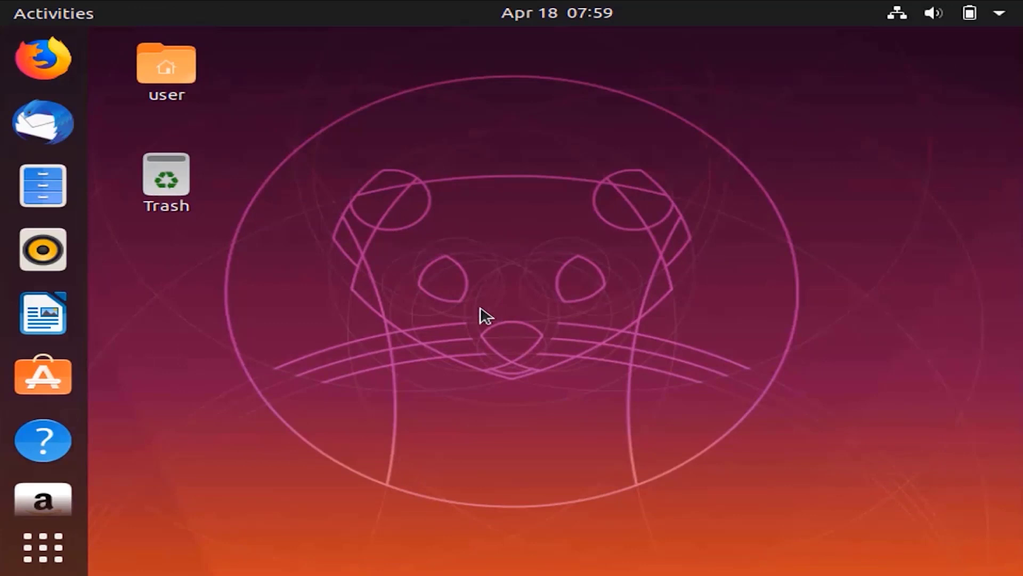
- Bring up the Power Off dialog from the top-right system menu
{"action": "left_click", "coordinate": [1007, 12]}
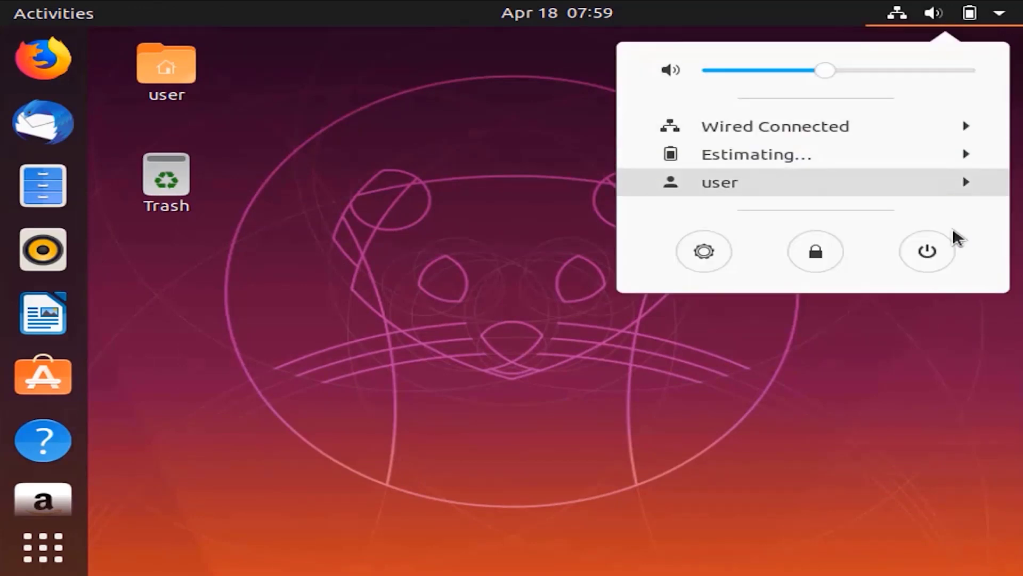
{"action": "left_click", "coordinate": [943, 259]}
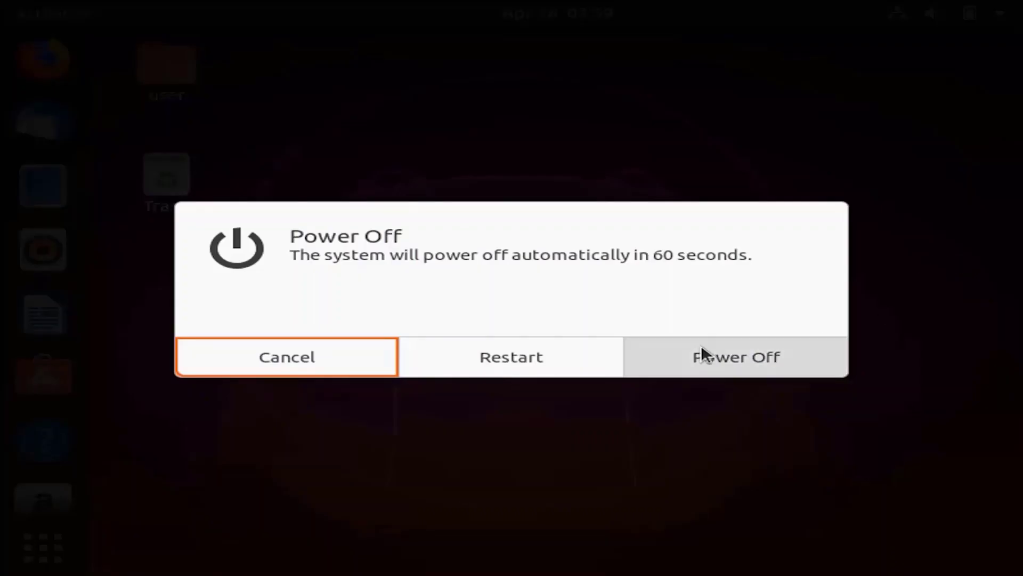